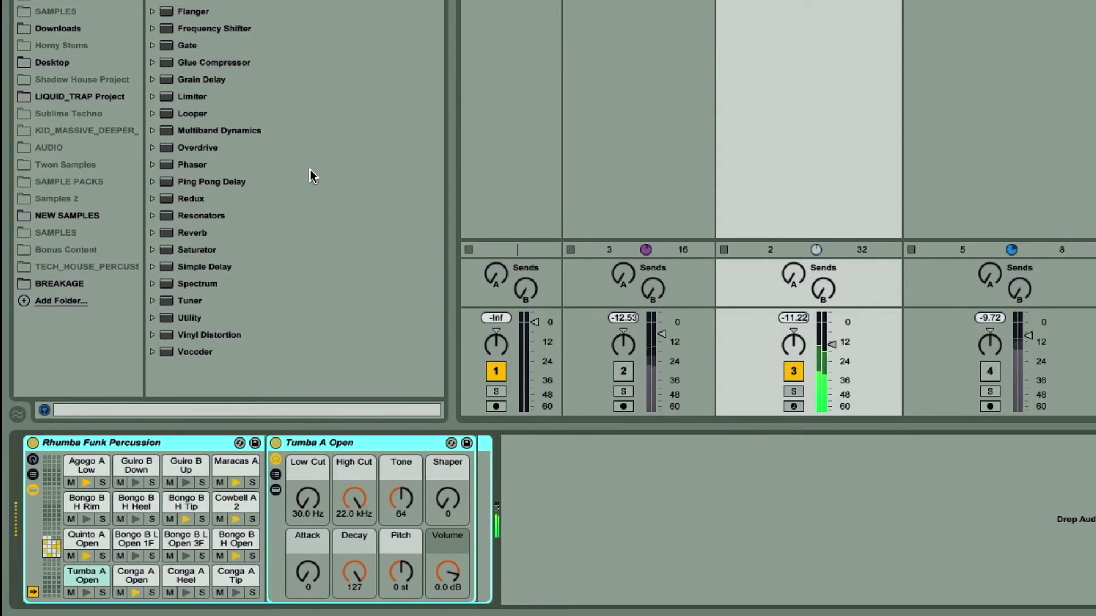
Add a Grain Delay after the percussion rack, compare it with the effect bypassed, and set DryWet to 50 %
drag(191, 81, 533, 453)
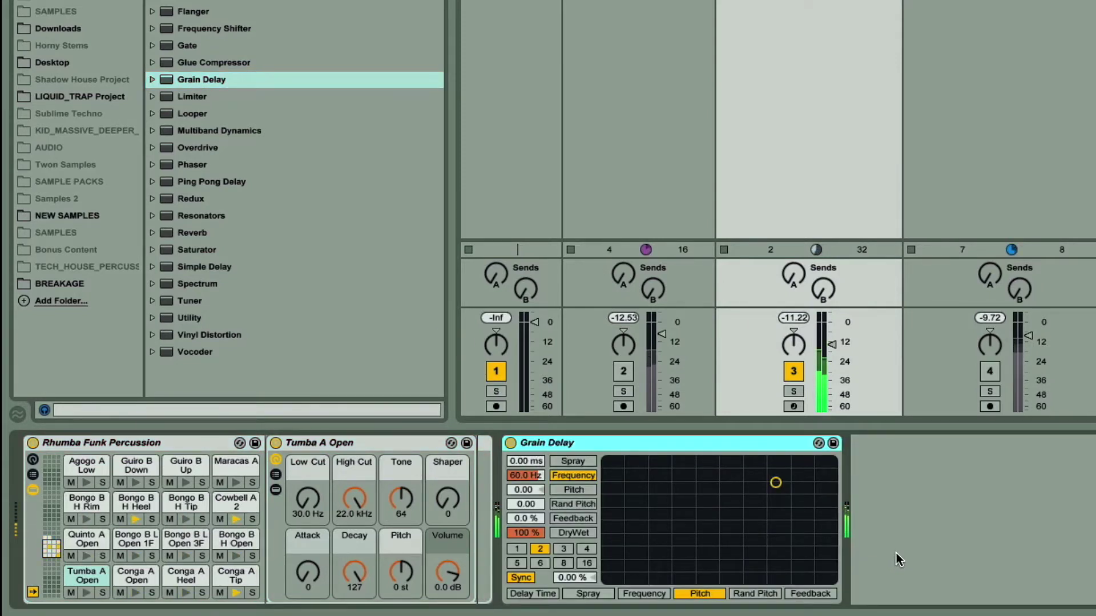
click(527, 533)
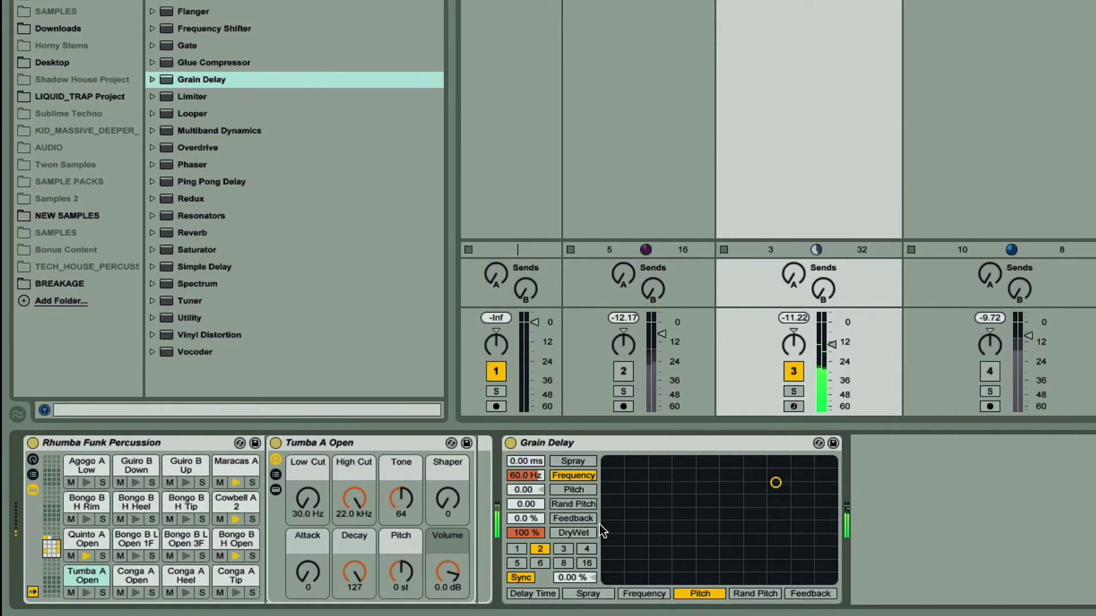
click(510, 444)
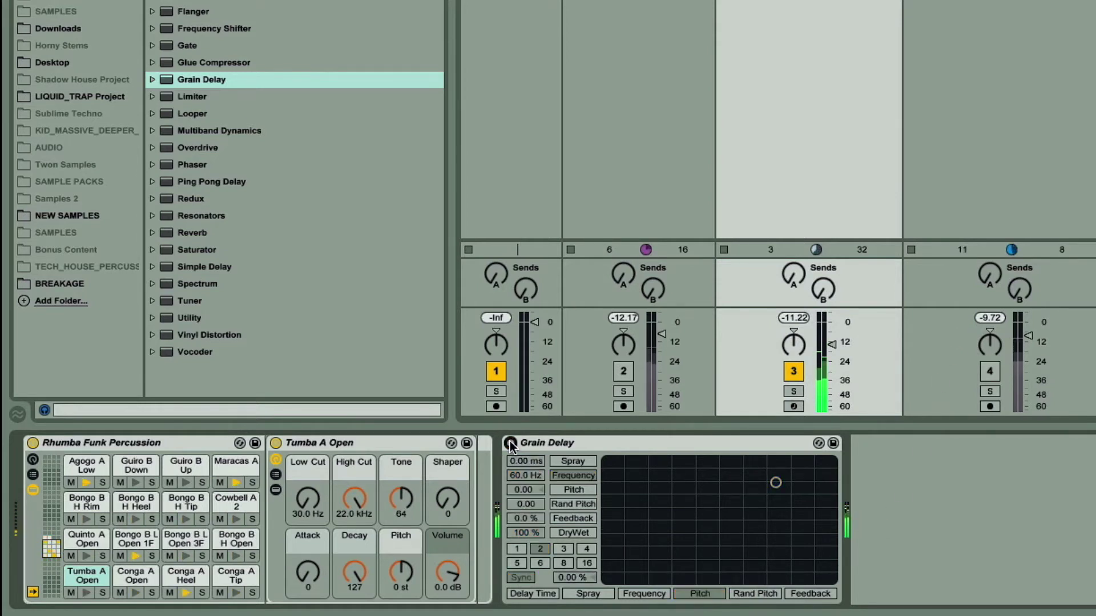
click(510, 444)
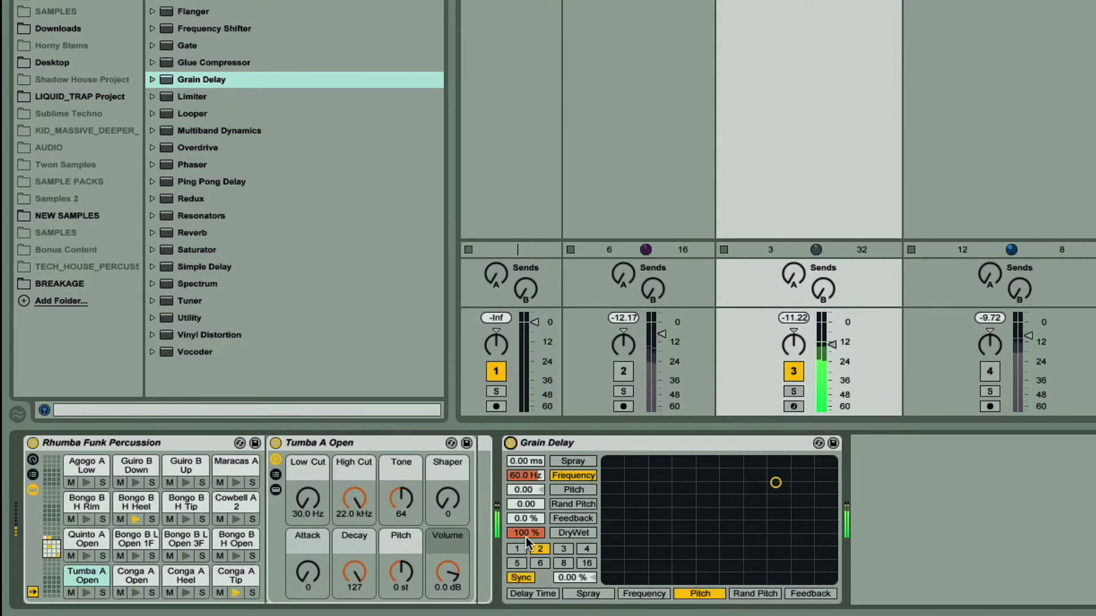
mouse_move(525, 533)
mouse_down()
mouse_move(526, 561)
mouse_move(531, 537)
mouse_up()
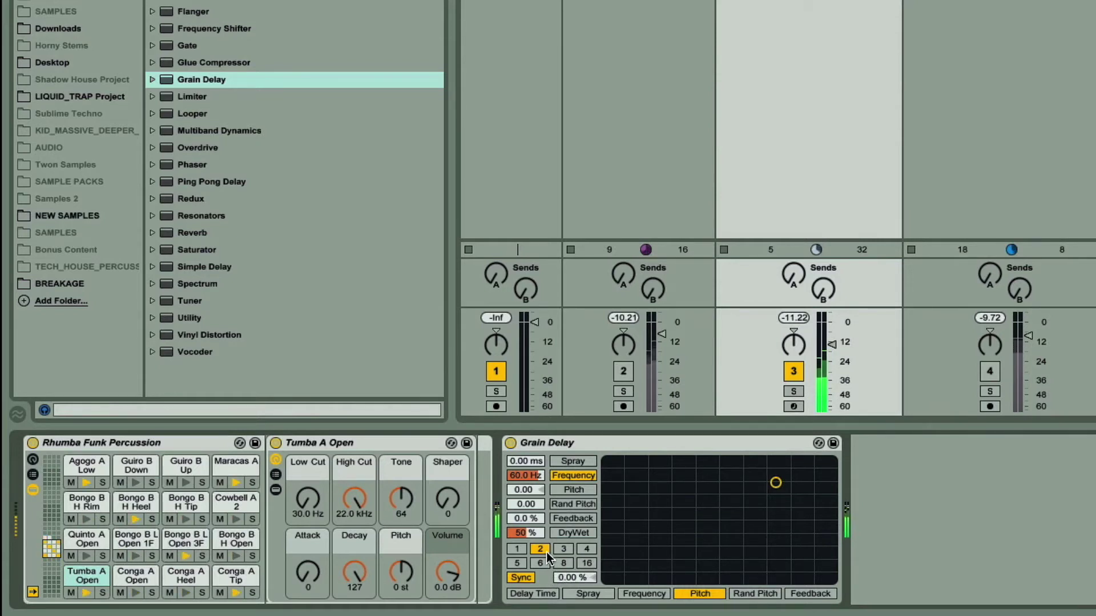
Audition synced delay divisions 3, 4 and 1, then switch Grain Delay from Sync to Time with a 16.9 ms delay
click(563, 550)
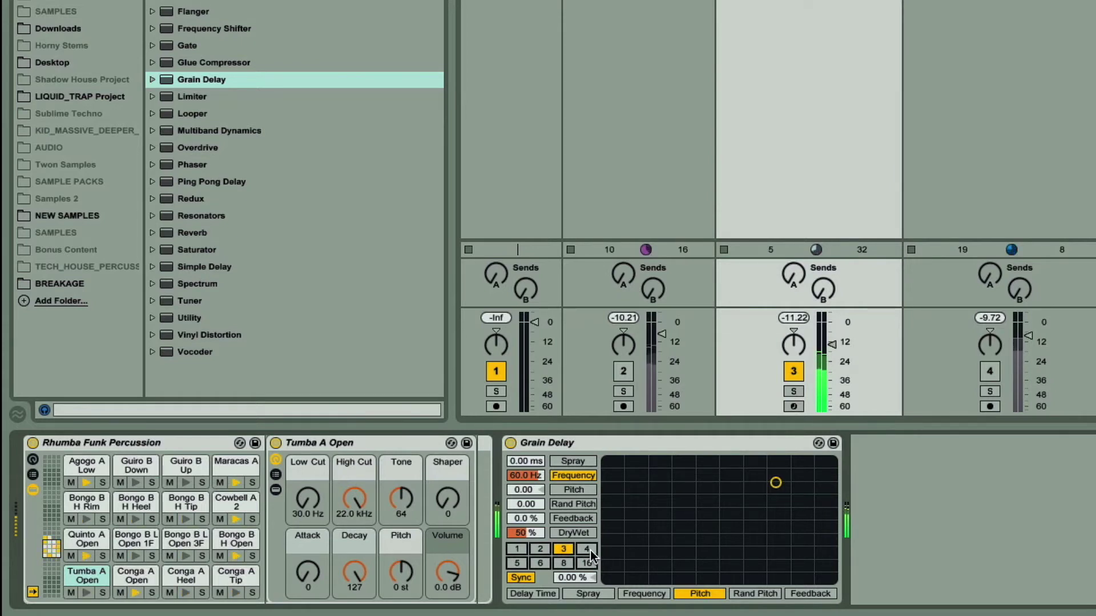
click(587, 550)
click(517, 549)
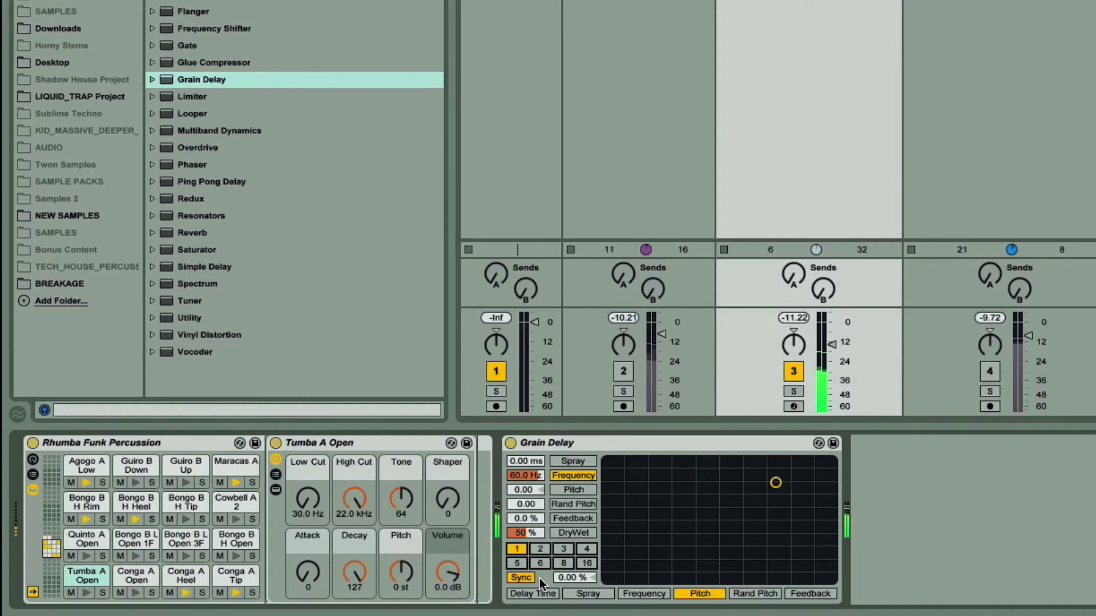
click(518, 578)
mouse_move(574, 577)
mouse_down()
mouse_move(574, 554)
mouse_move(574, 576)
mouse_up()
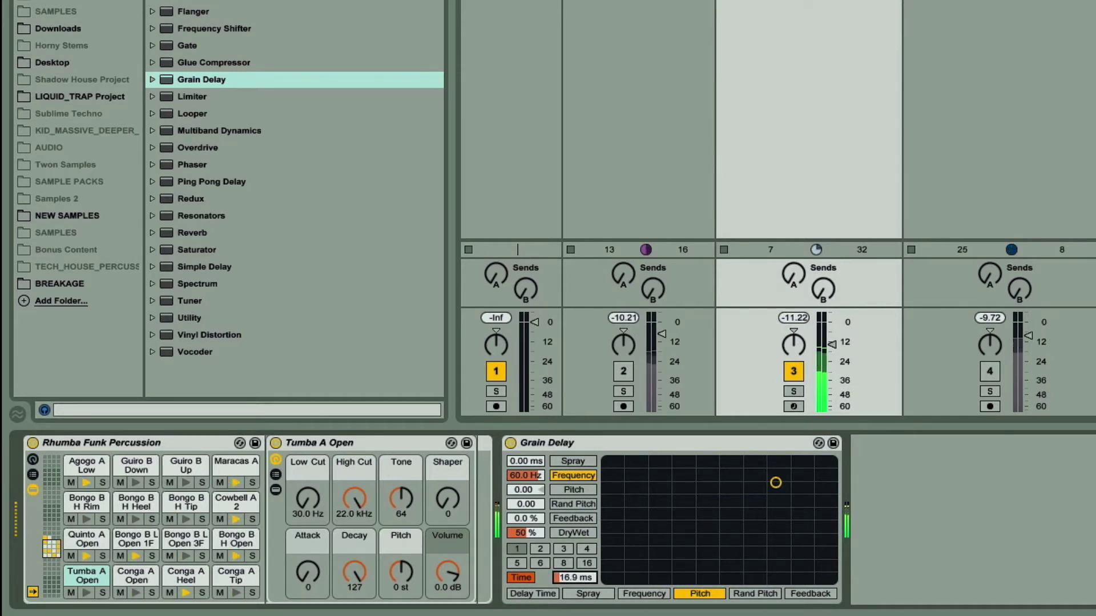
Try Feedback up to 95 % with delay times between 11.9 and 100 ms, settling on 58 % and 16.9 ms
drag(532, 516, 532, 491)
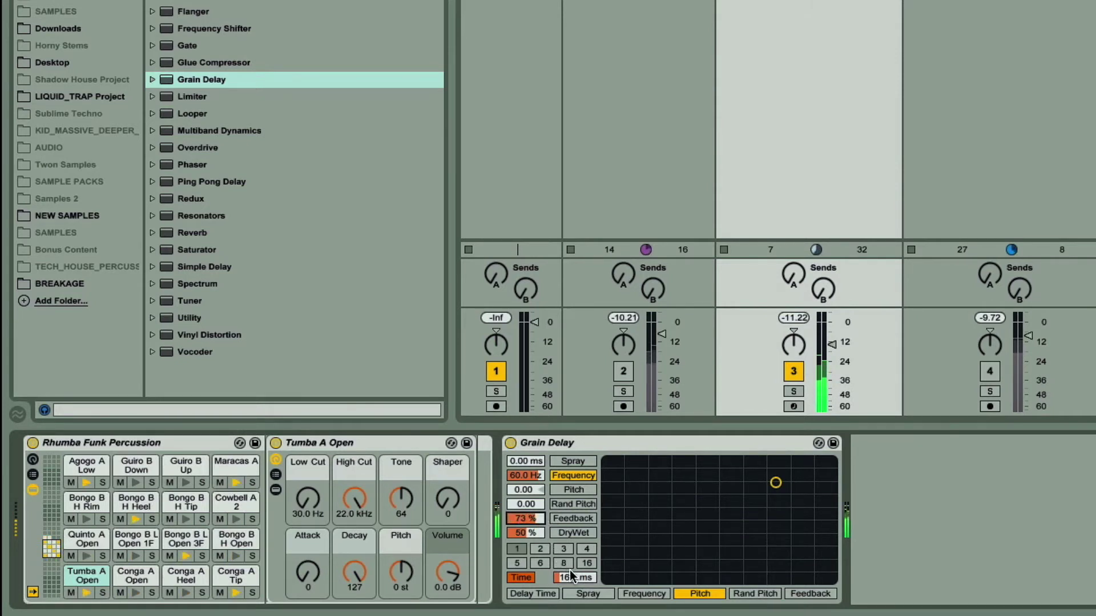
drag(573, 575, 573, 553)
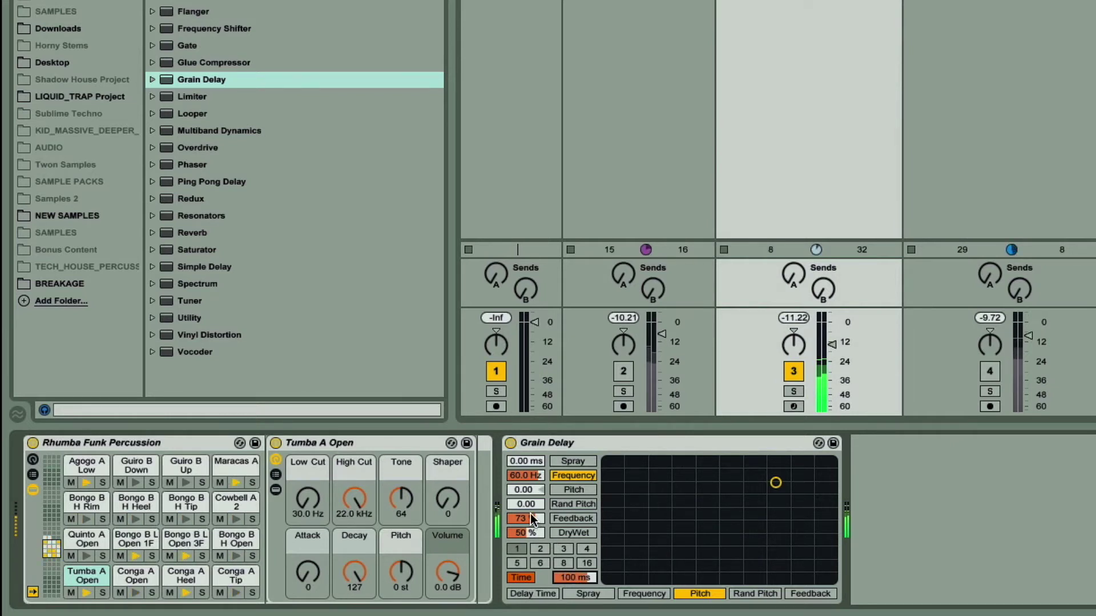
drag(534, 518, 534, 508)
drag(576, 577, 575, 592)
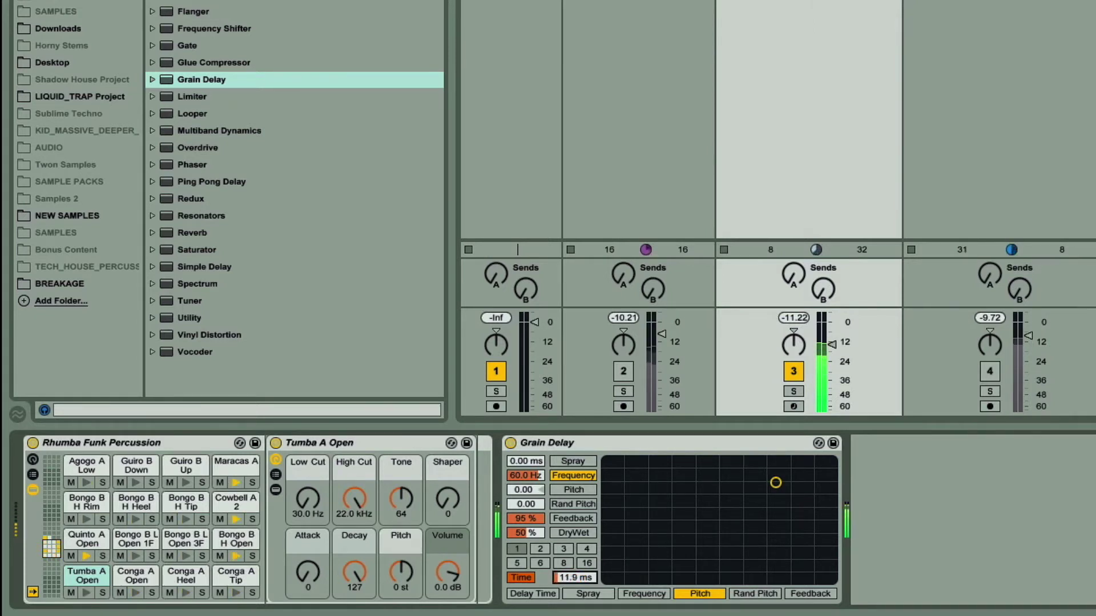
drag(532, 520, 532, 527)
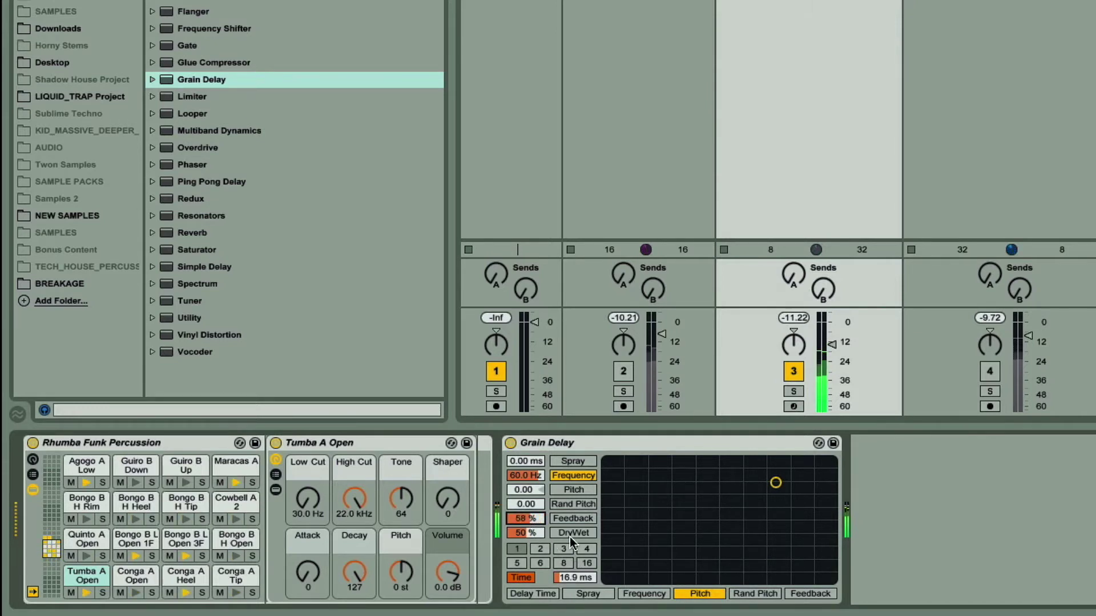
Set Spray to 1.10 ms, compare the sound with Grain Delay bypassed, and raise Spray to 8.82 ms
click(537, 463)
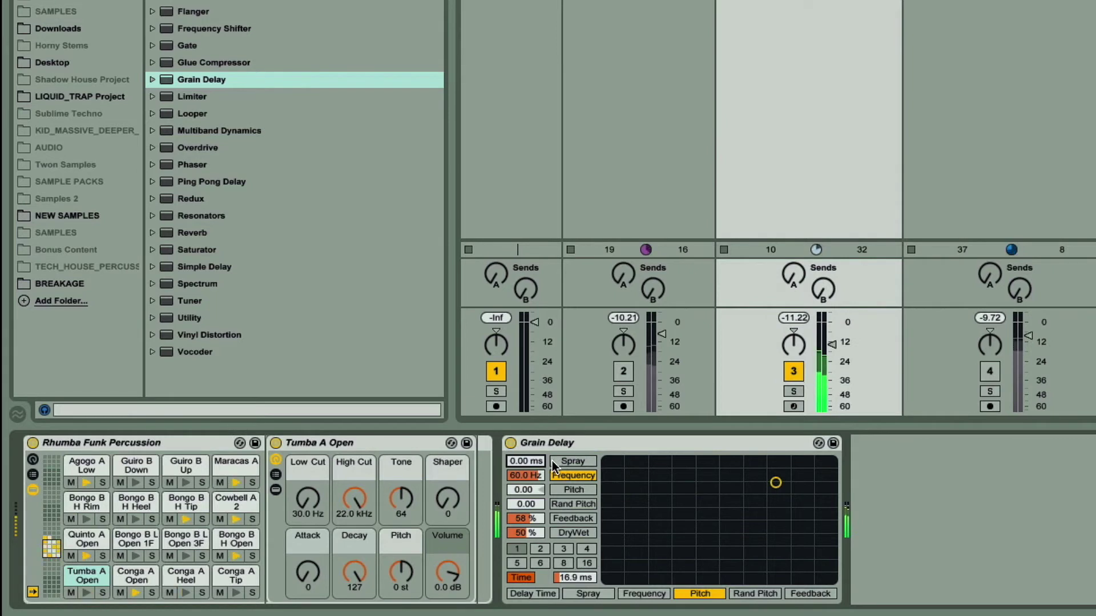
drag(525, 462, 525, 457)
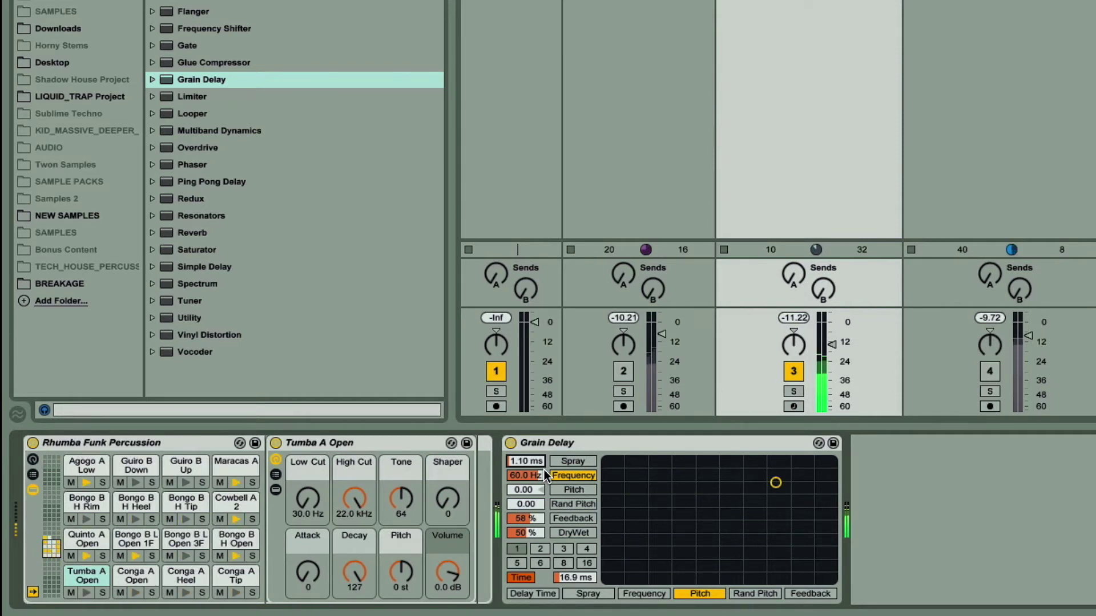
click(511, 443)
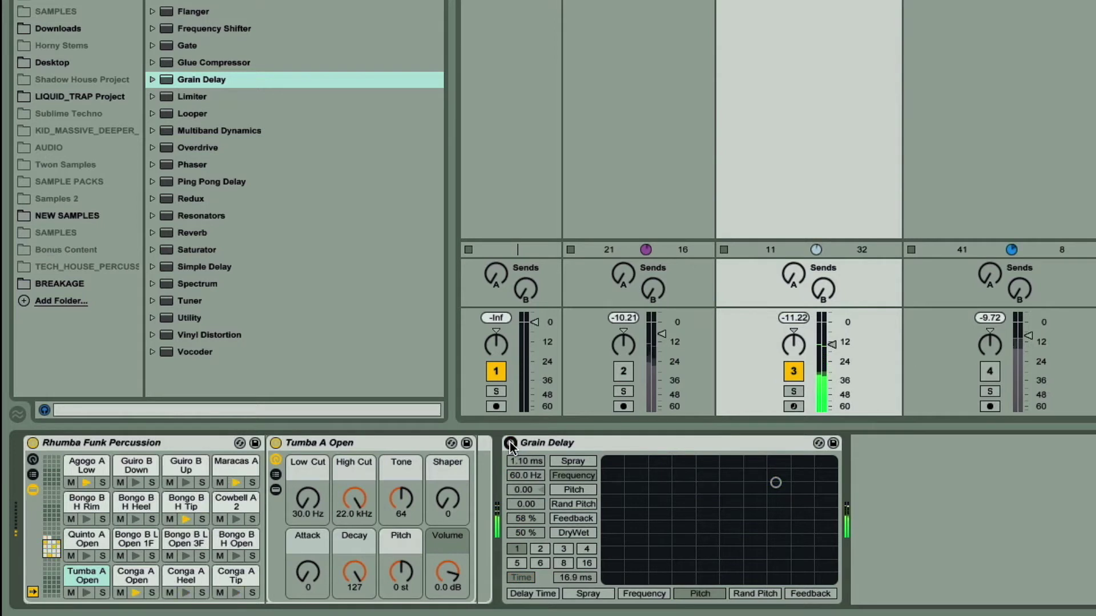
click(510, 443)
drag(532, 460, 532, 437)
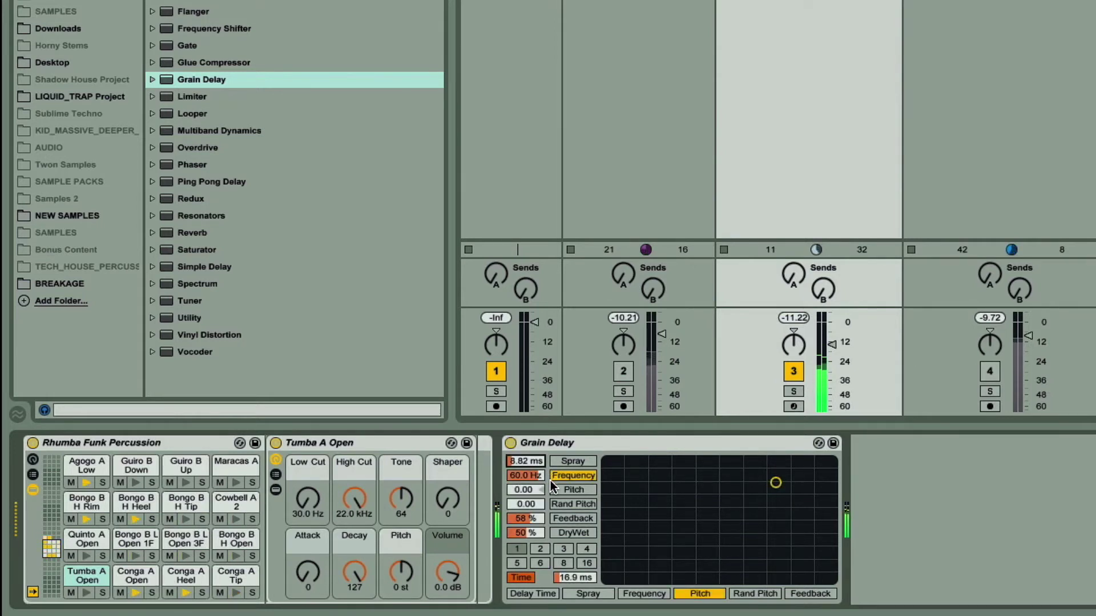
Set DryWet to 100 % and Feedback to 51 %, undoing the trial reductions of Spray
drag(521, 531, 520, 510)
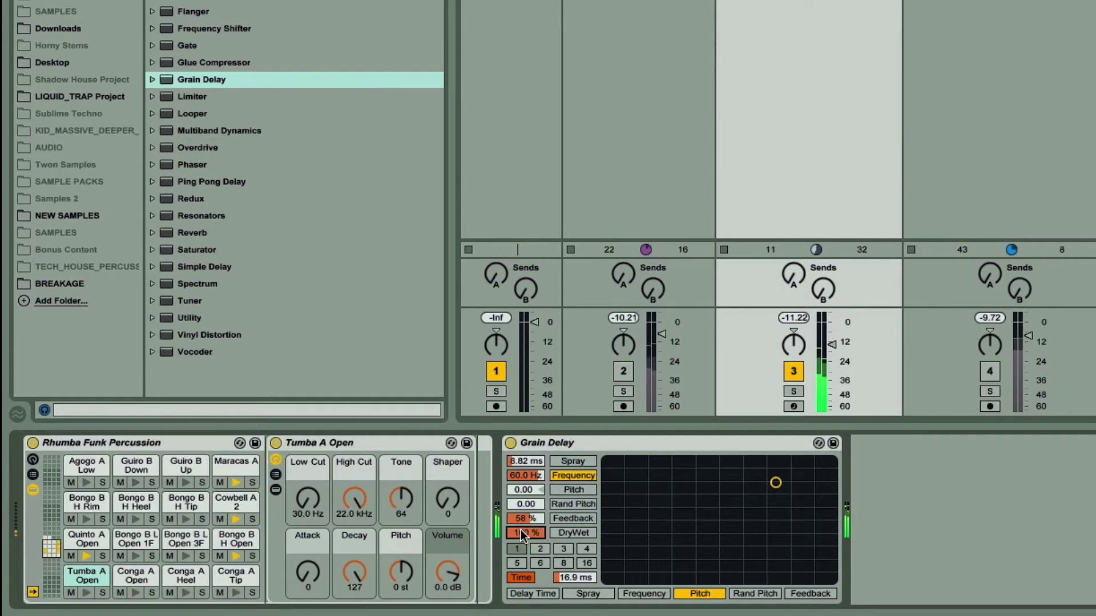
drag(529, 461, 529, 479)
key(ctrl+z)
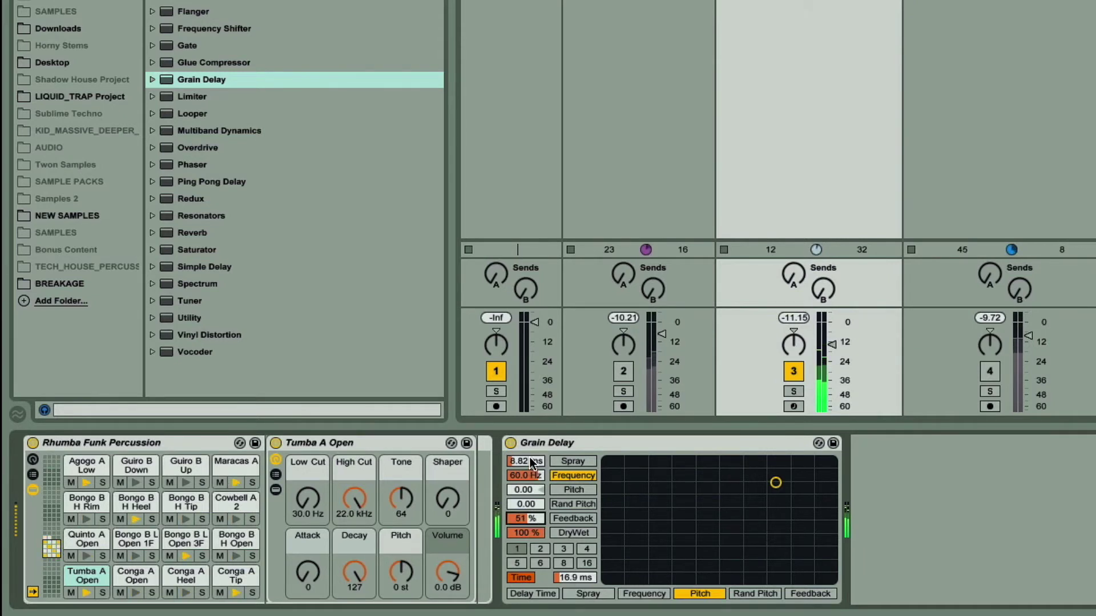
key(ctrl+z)
drag(529, 457, 529, 473)
key(ctrl+z)
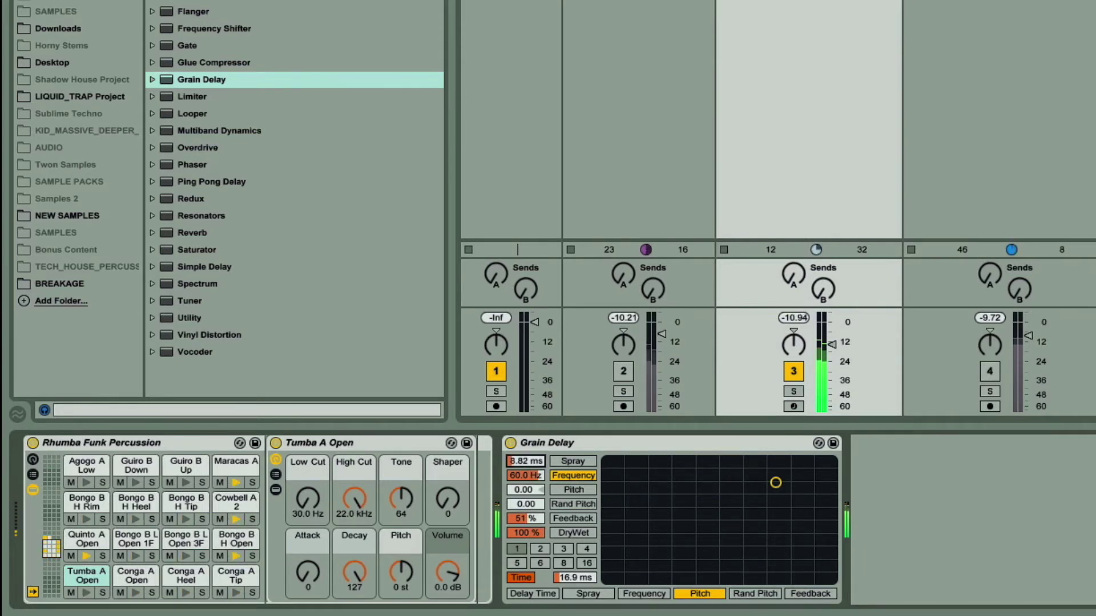
Raise Grain Delay's Spray gradually through 13.5 ms and 114 ms up to 500 ms
mouse_move(511, 461)
mouse_down()
mouse_move(510, 477)
mouse_move(525, 450)
mouse_up()
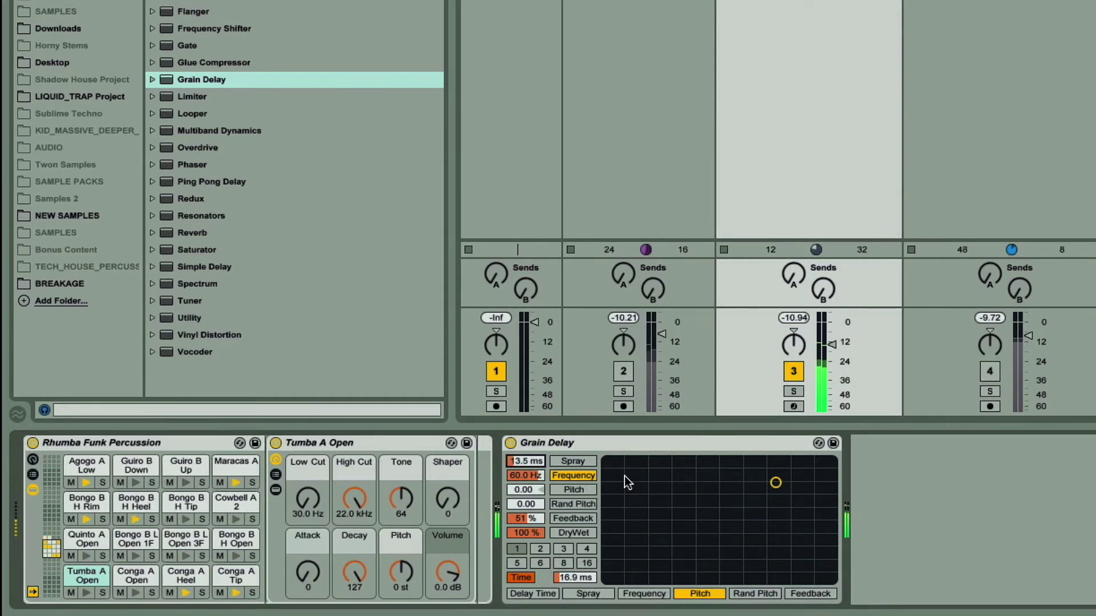
drag(526, 460, 526, 422)
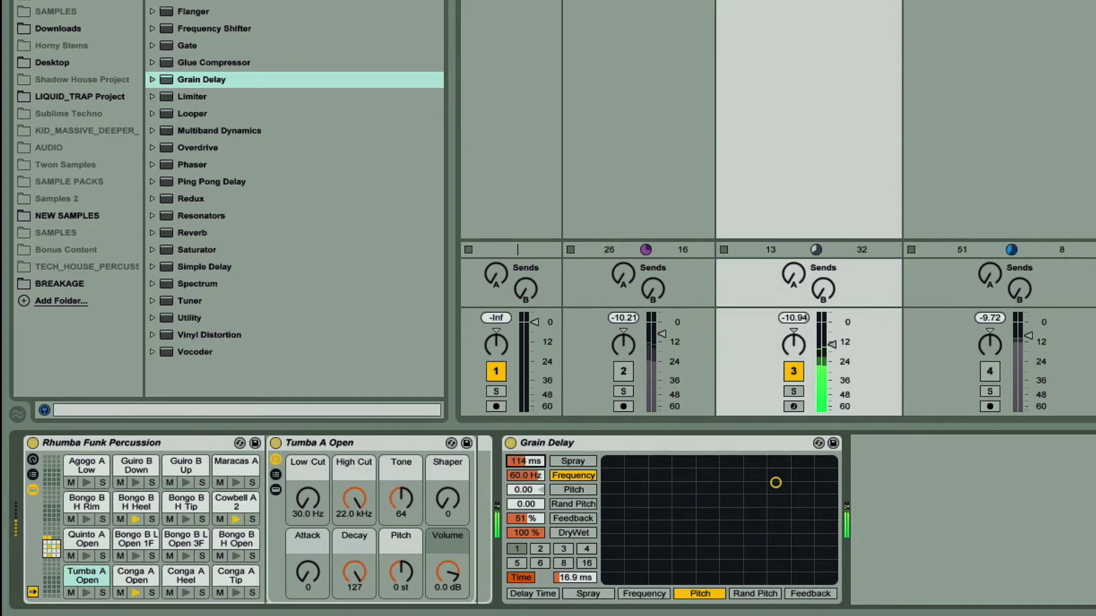
mouse_move(530, 462)
mouse_down()
mouse_move(531, 428)
mouse_move(536, 463)
mouse_up()
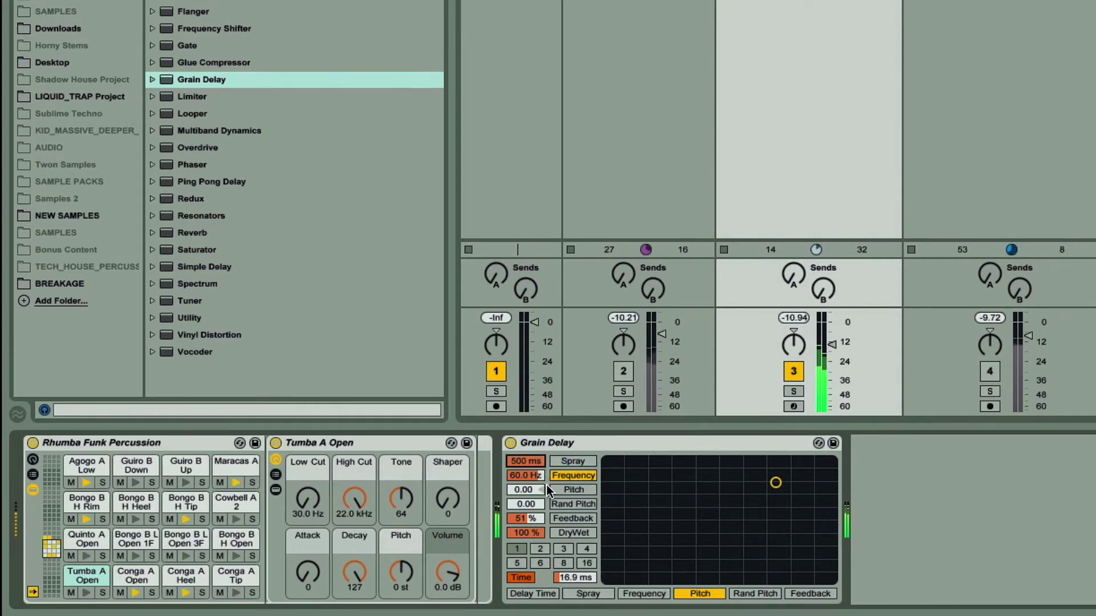
Sweep Frequency to 2.46 Hz, 150 Hz and 1.87 Hz while reducing Spray to 5.98 ms
click(528, 477)
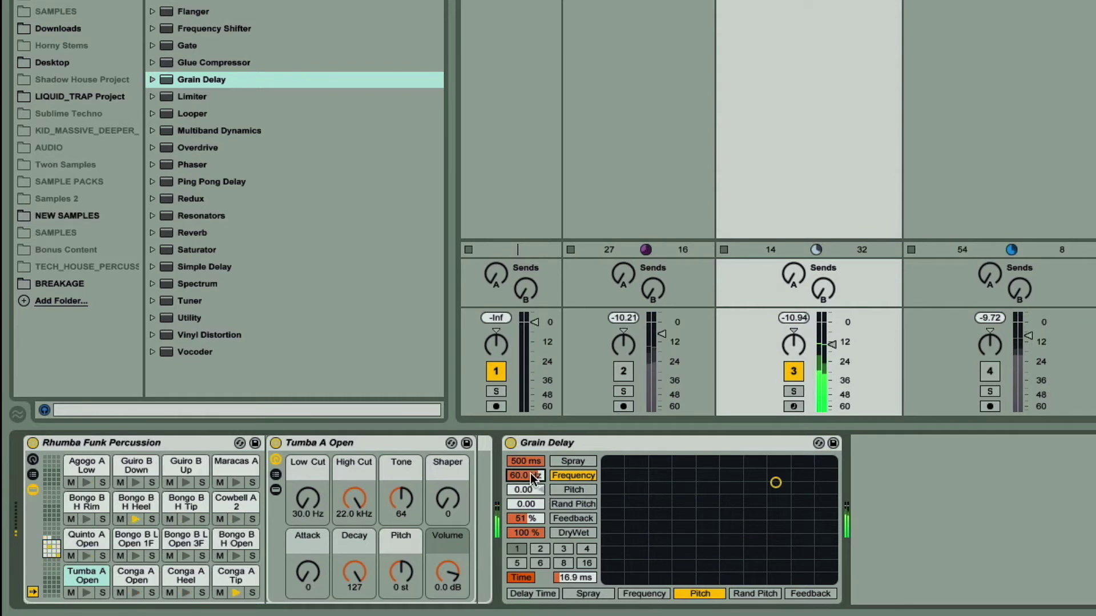
mouse_move(528, 477)
mouse_down()
mouse_move(528, 518)
mouse_move(528, 469)
mouse_up()
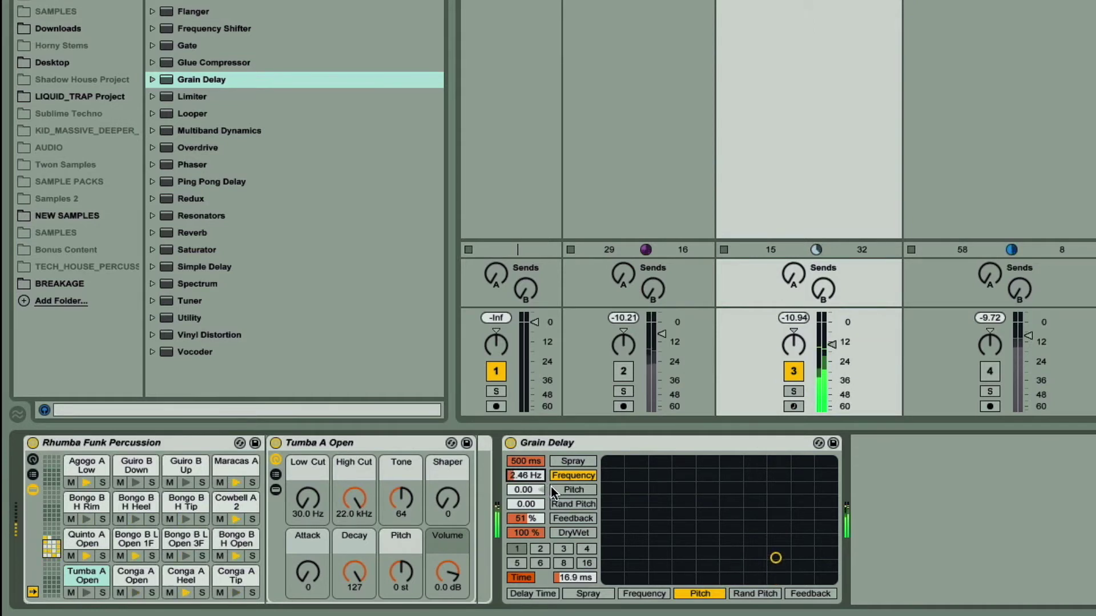
mouse_move(531, 462)
mouse_down()
mouse_move(527, 497)
mouse_move(523, 451)
mouse_move(524, 476)
mouse_up()
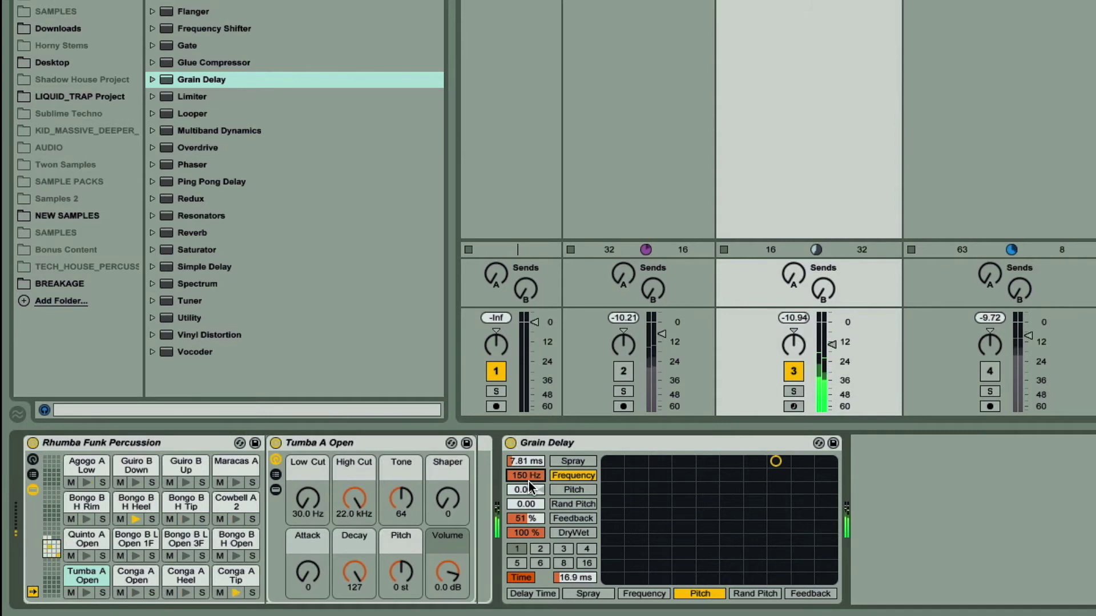
mouse_move(530, 474)
mouse_down()
mouse_move(530, 517)
mouse_move(542, 467)
mouse_move(532, 474)
mouse_up()
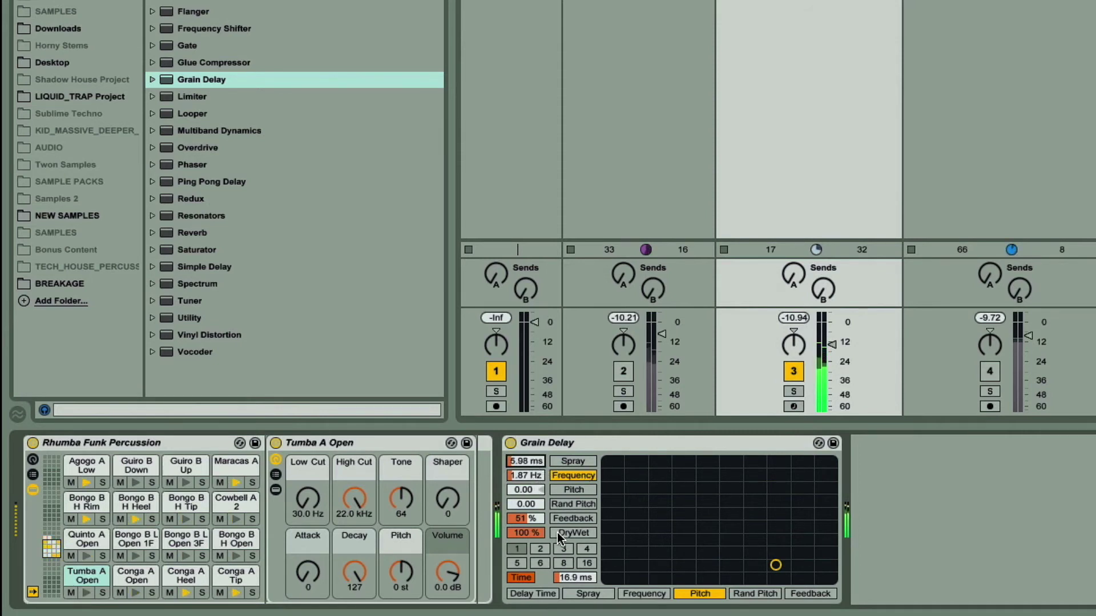
Set delay time to 1.00 ms, Feedback to 95 %, Frequency to 2.19 Hz and Spray to 27.5 ms, and compare with the effect bypassed
drag(577, 576, 576, 599)
drag(533, 520, 524, 467)
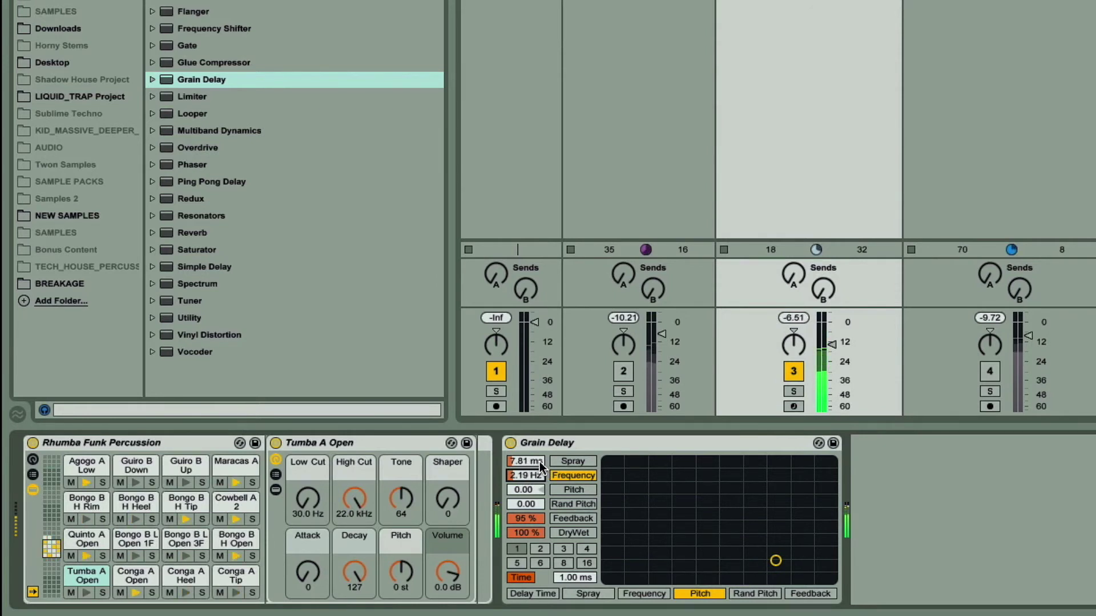
drag(539, 465, 539, 451)
drag(526, 461, 526, 454)
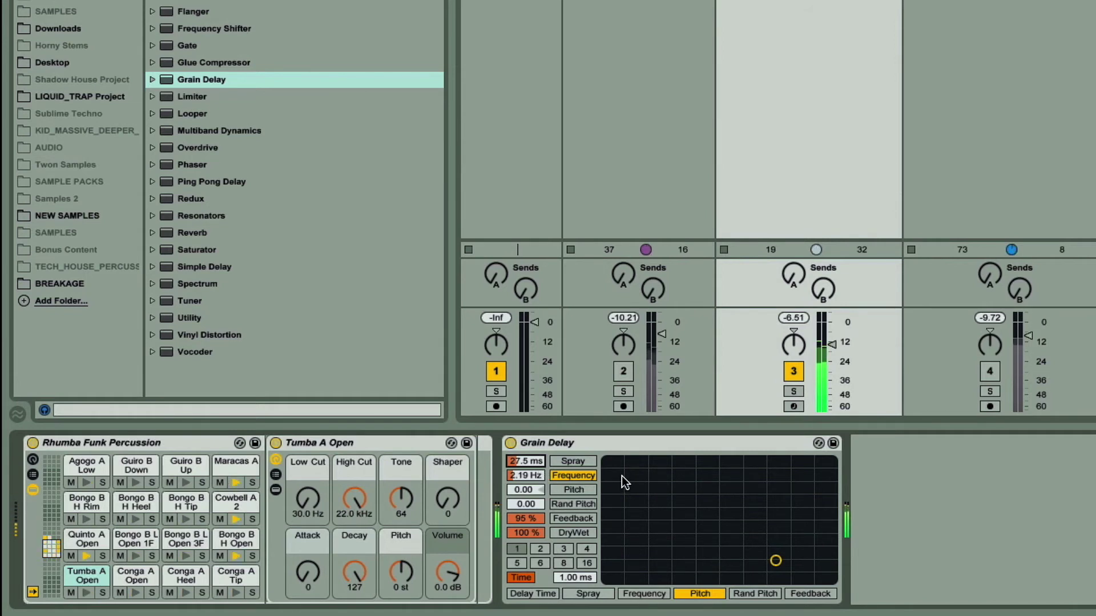
click(511, 443)
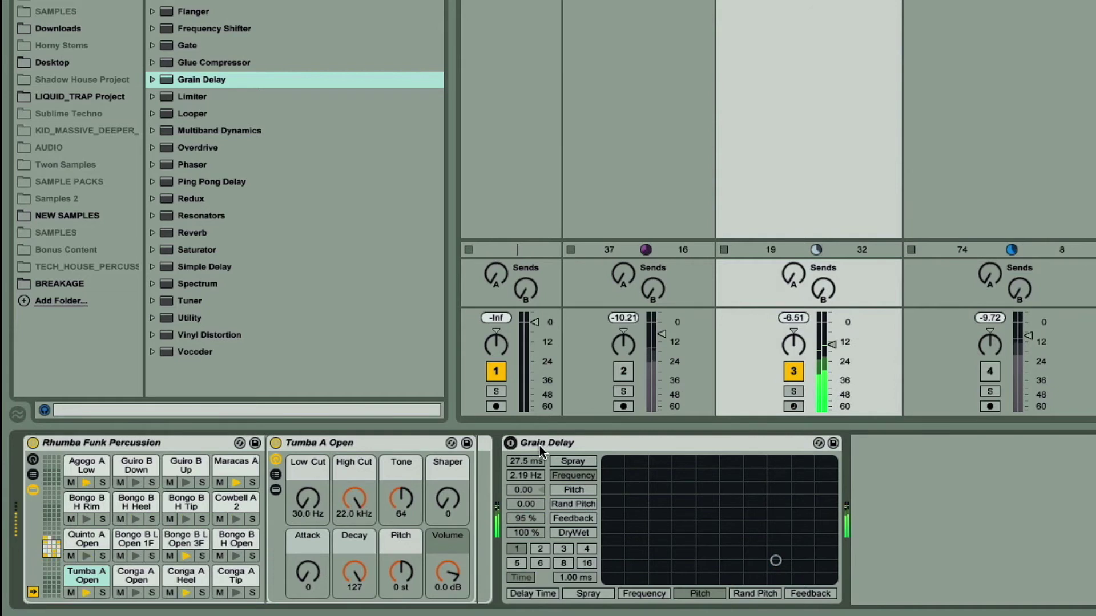
click(510, 443)
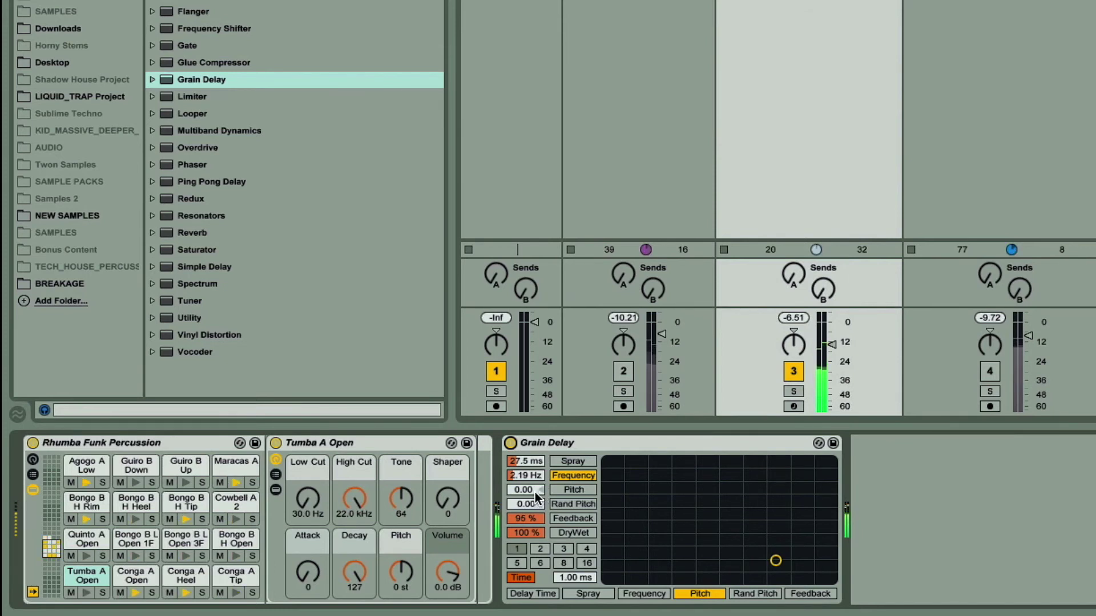
Set Grain Delay's Pitch to 12.0 and delay time to 128 ms, and compare the result with the effect bypassed
click(520, 489)
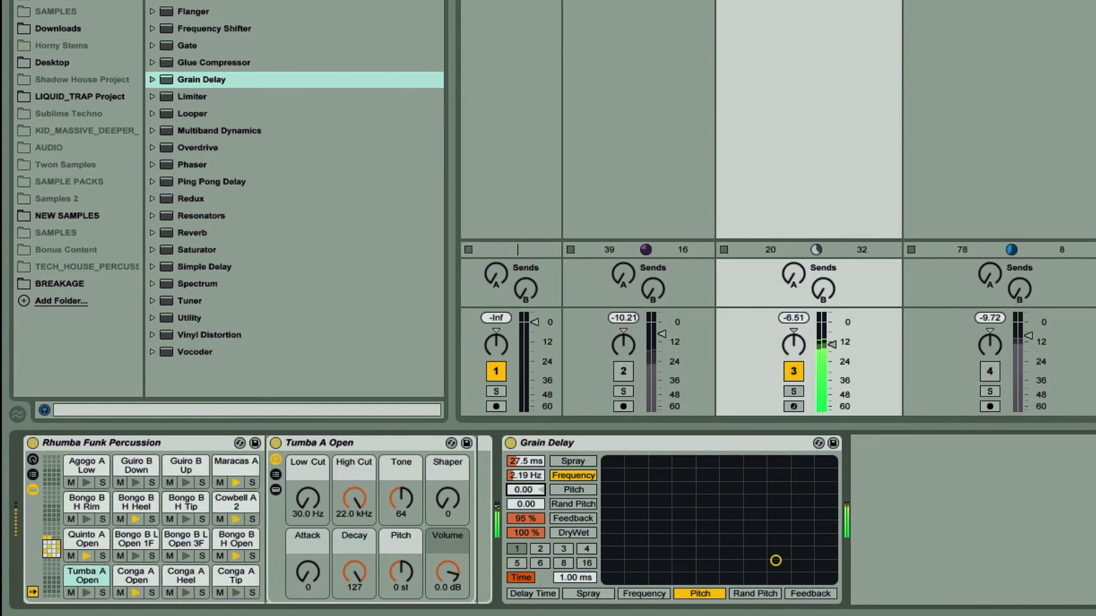
drag(521, 489, 520, 424)
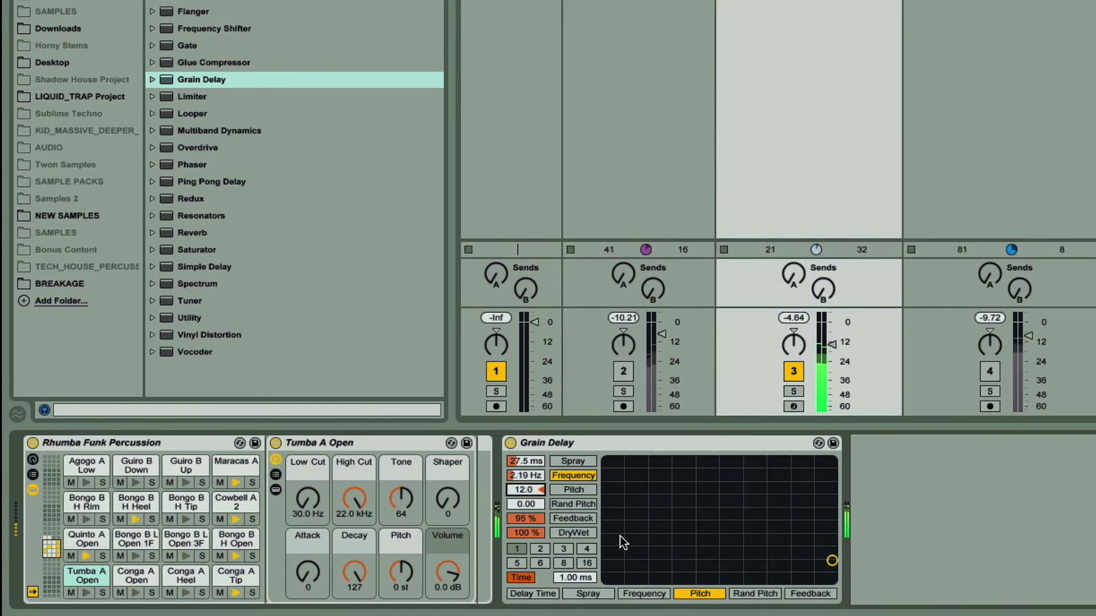
drag(577, 578, 577, 548)
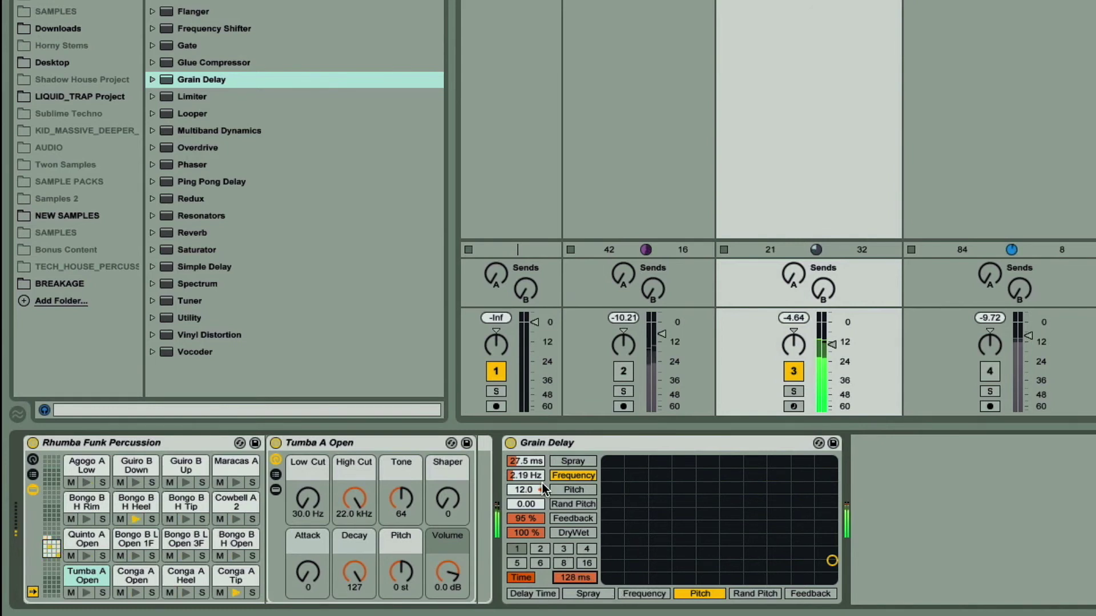
click(510, 443)
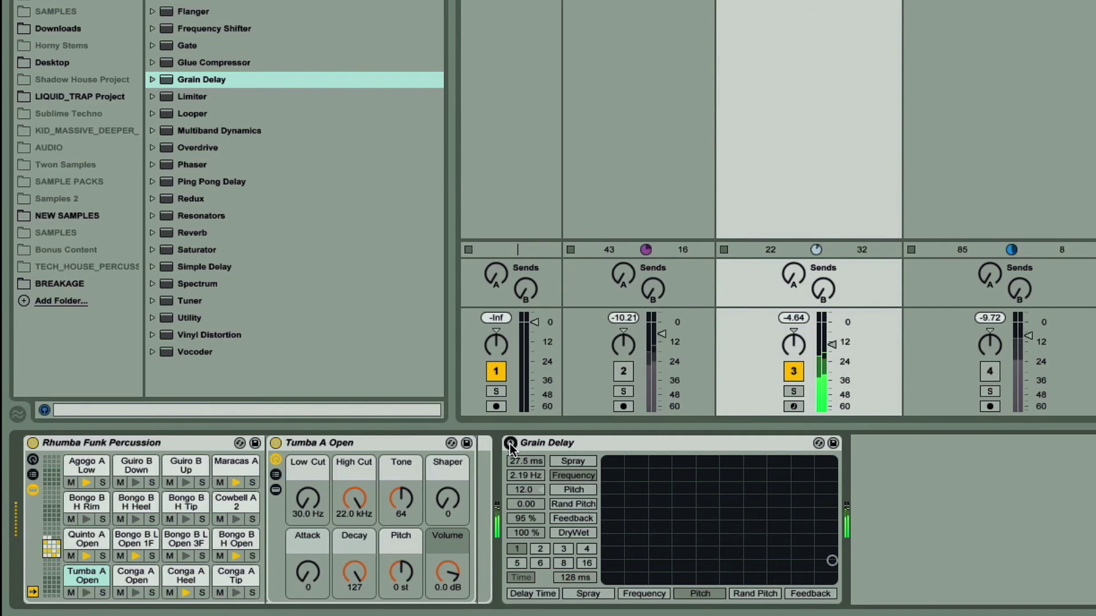
click(510, 443)
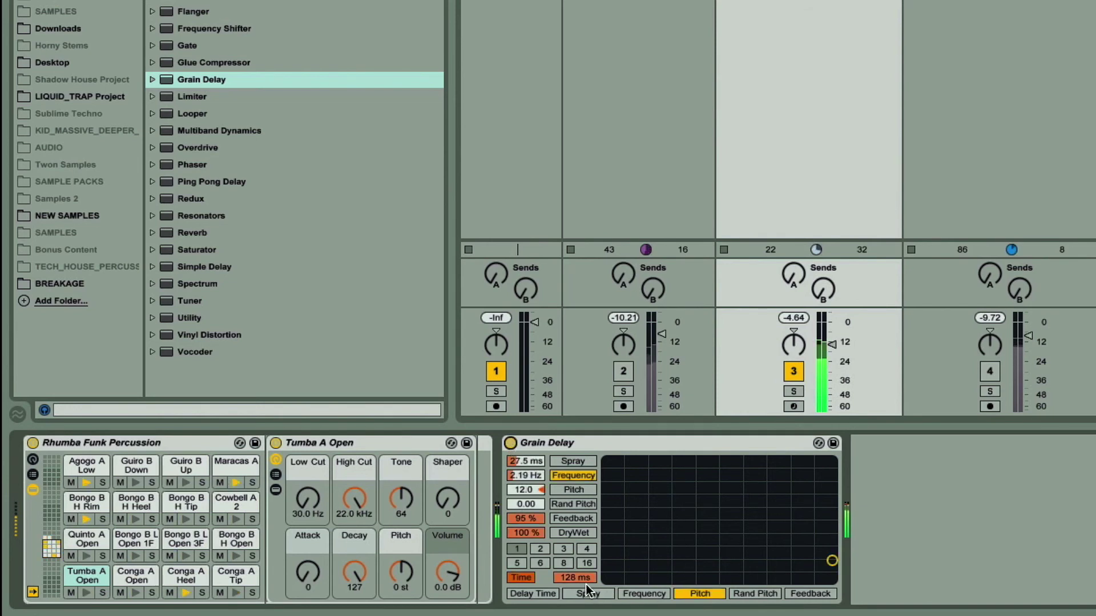
Set Grain Delay's delay time to 1.00 ms, Pitch to -6.38, Frequency to 3.50 Hz and Spray to 12.2 ms
drag(582, 577, 582, 605)
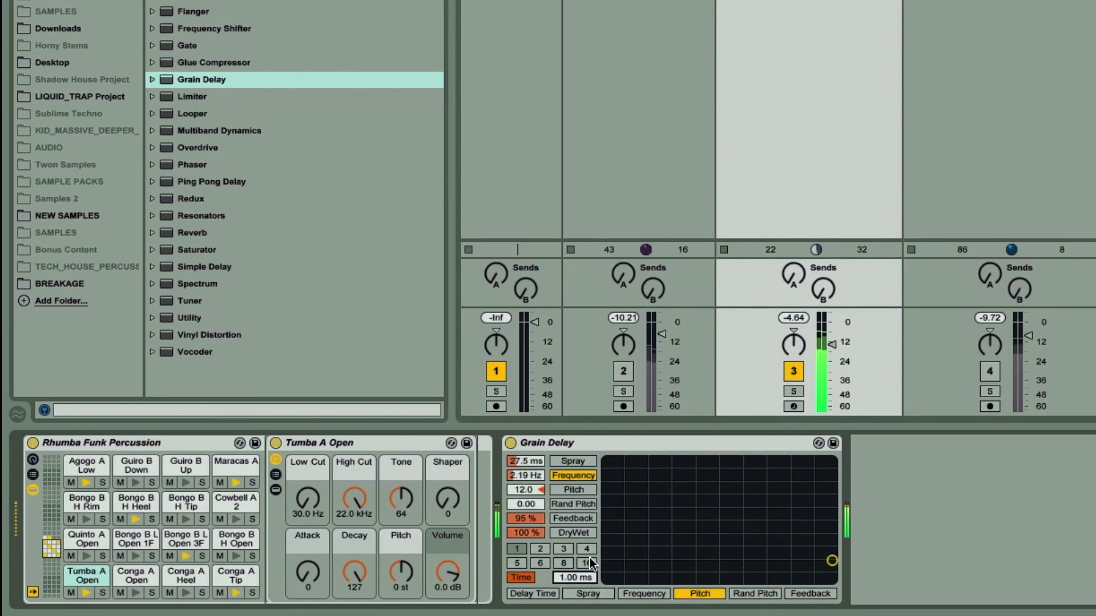
drag(525, 489, 526, 548)
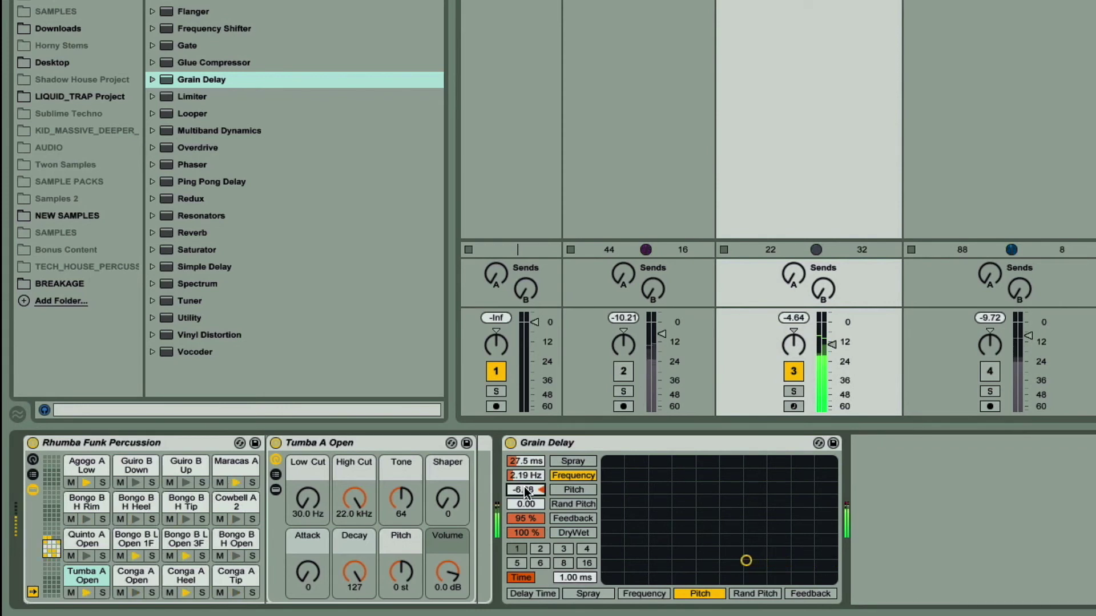
drag(525, 475, 526, 465)
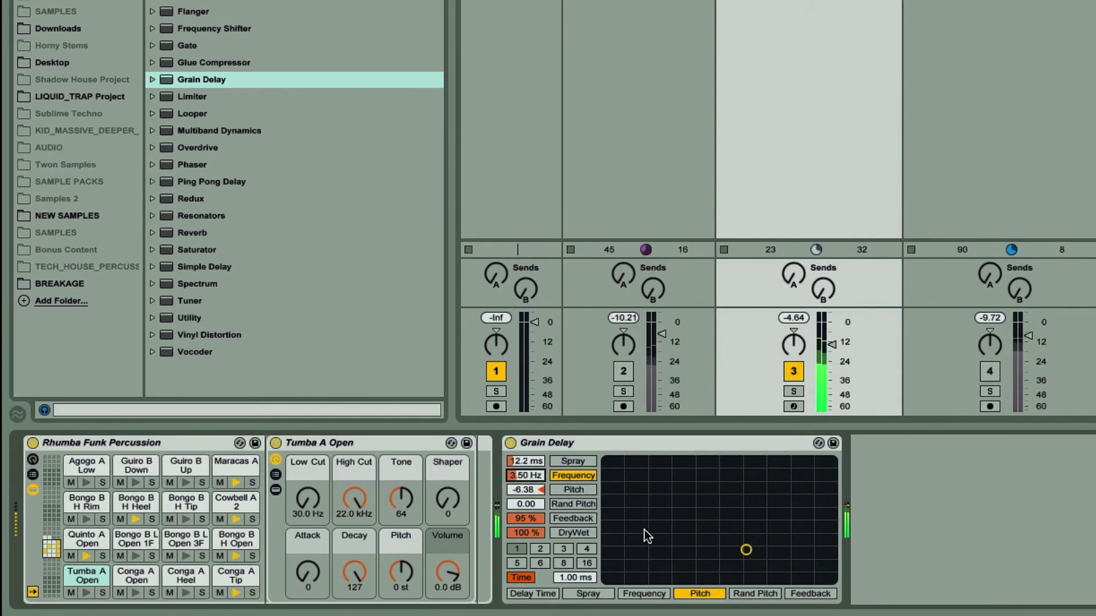
Paste an Auto Filter after Grain Delay, make it a high-pass with cutoff near 100 Hz, and compare with the filter bypassed
click(1046, 479)
key(ctrl+v)
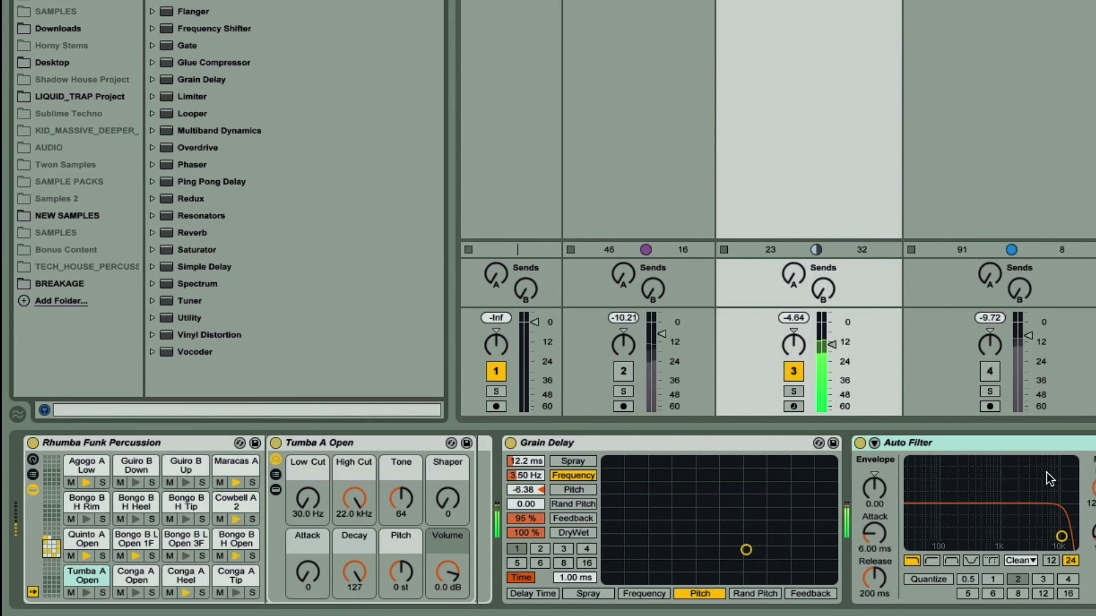
click(928, 559)
drag(1061, 536, 934, 536)
click(860, 444)
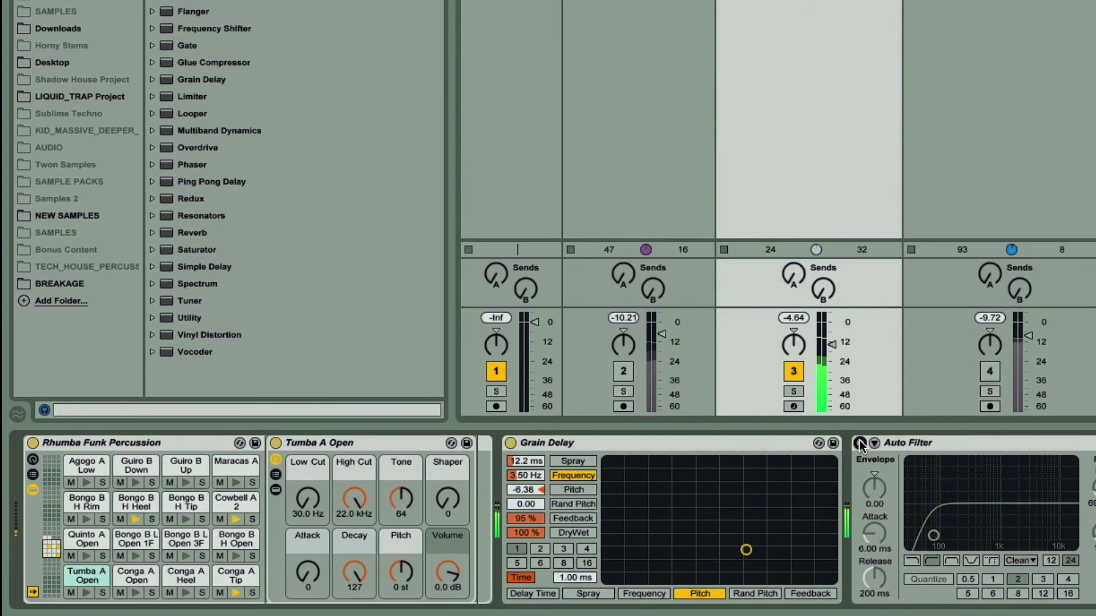
click(860, 444)
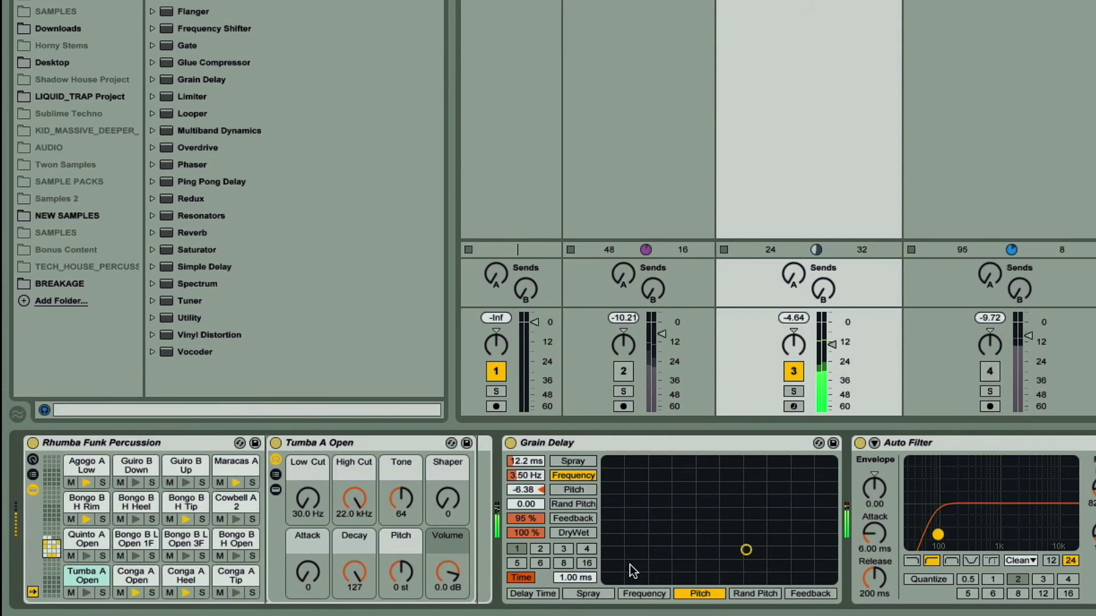
Try Grain Delay's Rand Pitch at 161 and return it to 0.00
drag(527, 507, 528, 457)
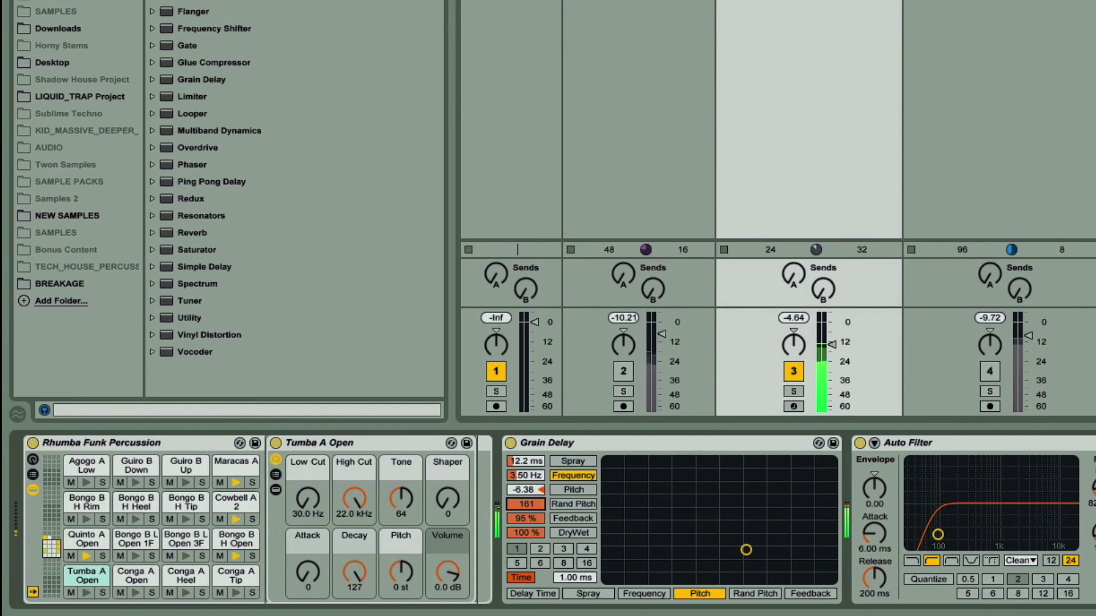
drag(526, 504, 525, 548)
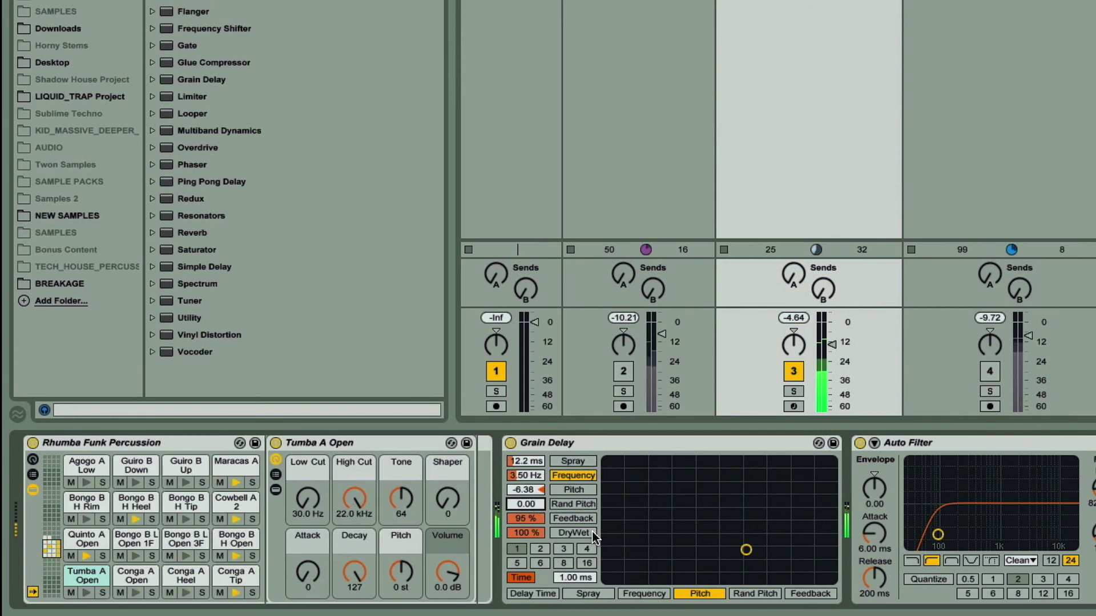
Try Grain Delay's DryWet at 39 %, compare with the effect bypassed, and return the mix to 100 %
drag(539, 537, 539, 567)
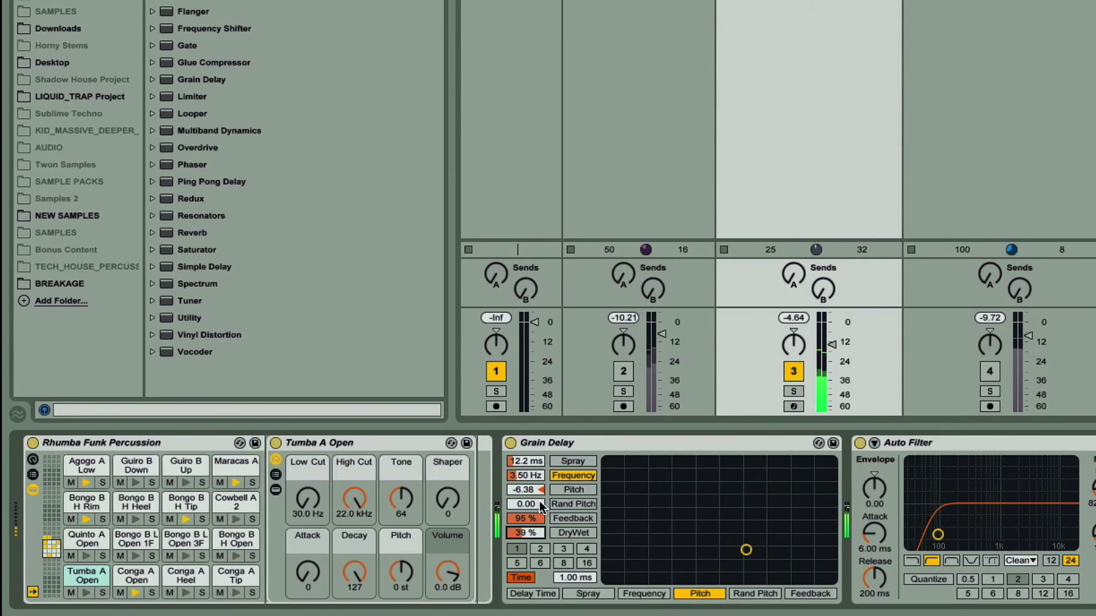
click(510, 443)
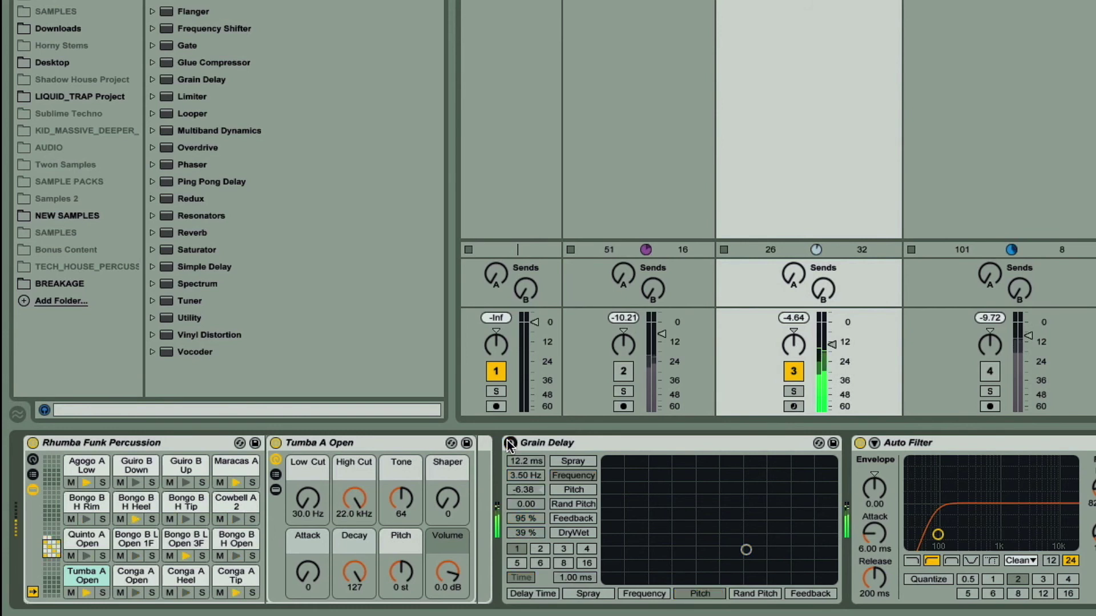
click(509, 443)
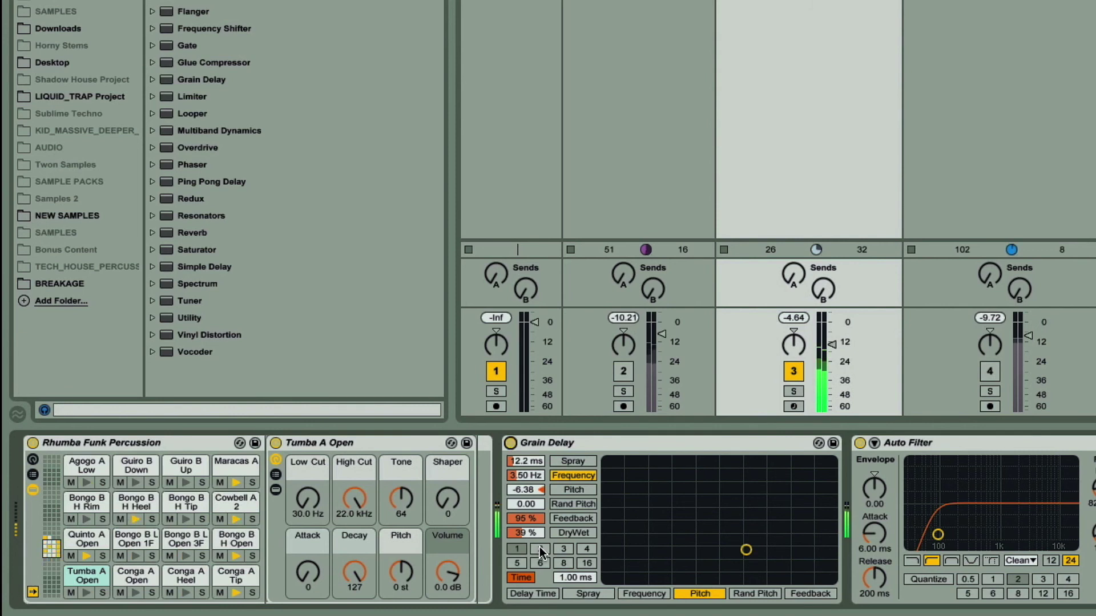
drag(525, 533, 525, 496)
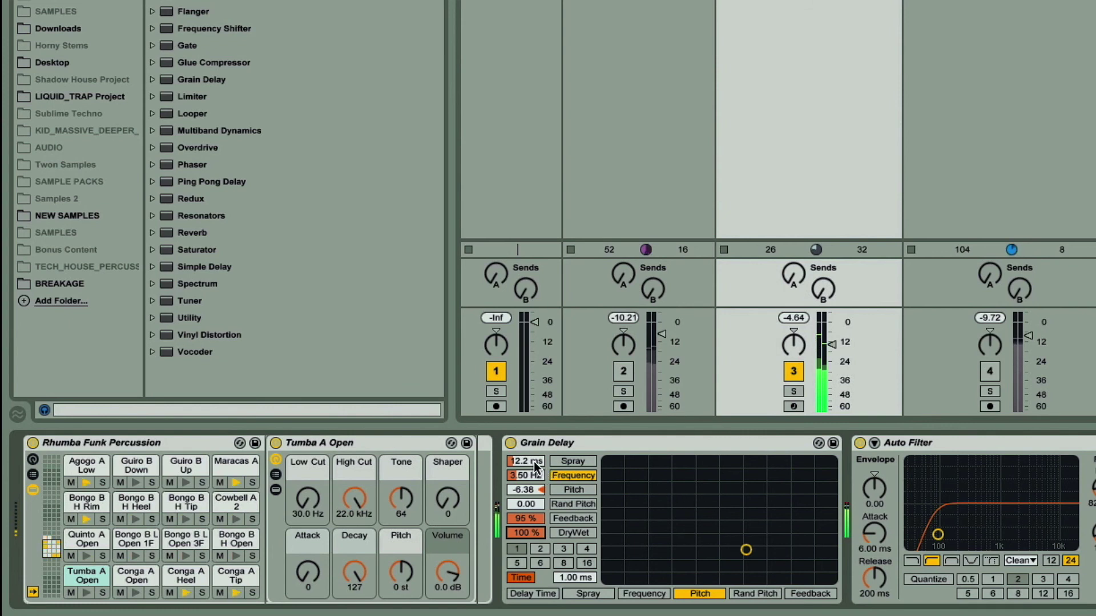
Set Grain Delay's Spray to 20.6 ms and delay time to 17.9 ms, and raise Spray further
mouse_move(531, 462)
mouse_down()
mouse_move(535, 434)
mouse_move(535, 461)
mouse_move(524, 457)
mouse_move(524, 433)
mouse_move(526, 463)
mouse_up()
drag(575, 575, 511, 440)
drag(567, 577, 568, 600)
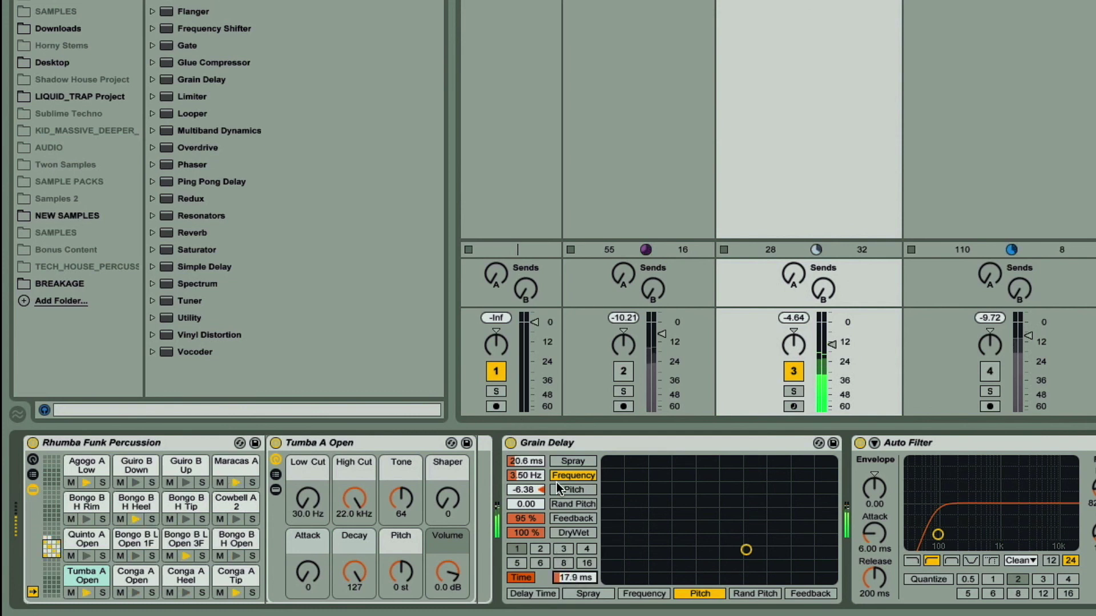
drag(532, 463, 532, 444)
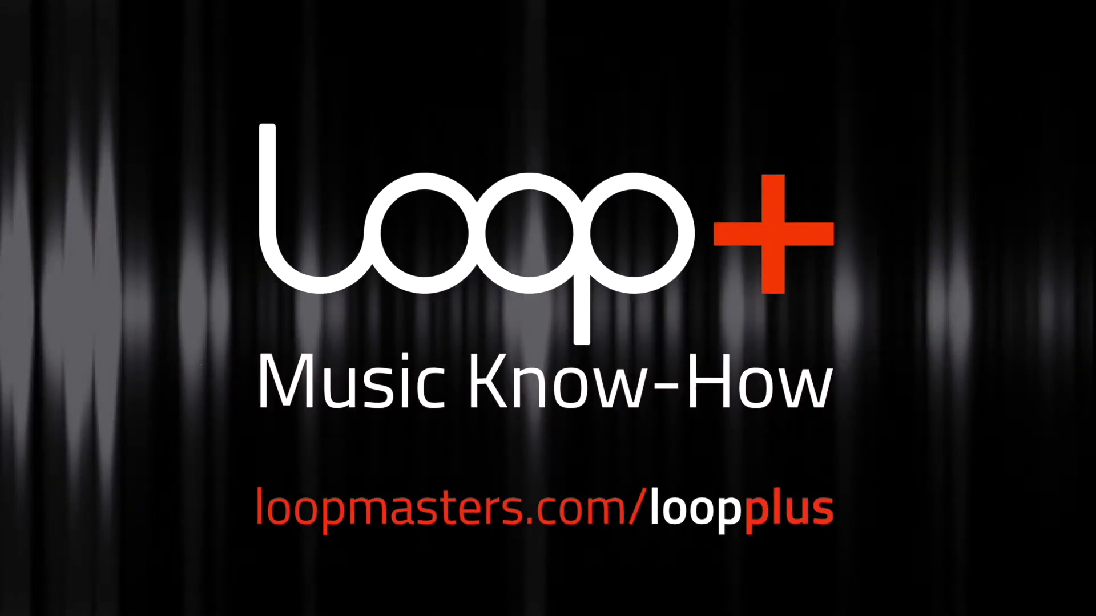